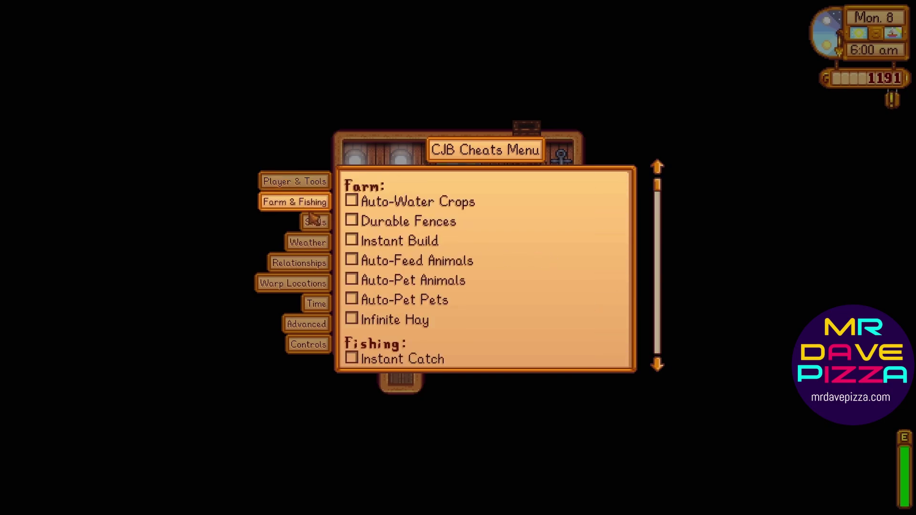
Review the farm and fishing, skills, weather and relationship cheats offered by CJB Cheats Menu
scroll(541, 254, "down", 19)
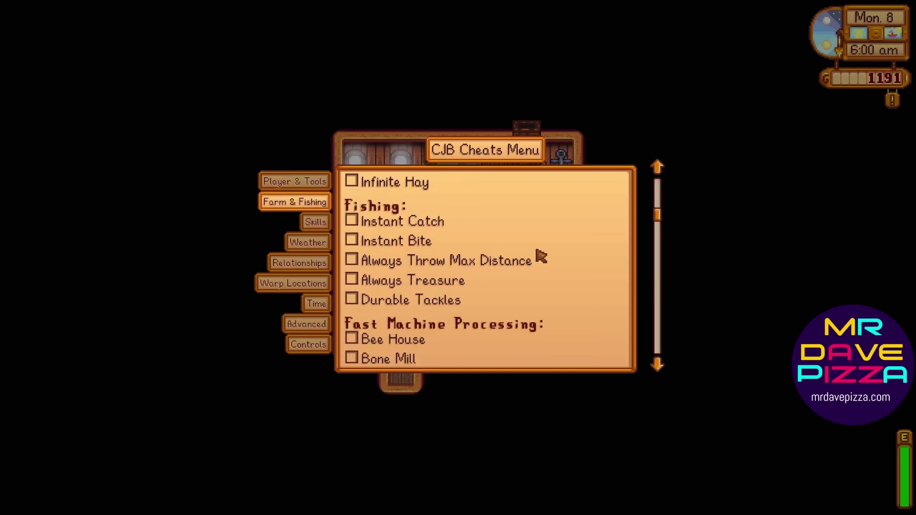
scroll(587, 278, "down", 20)
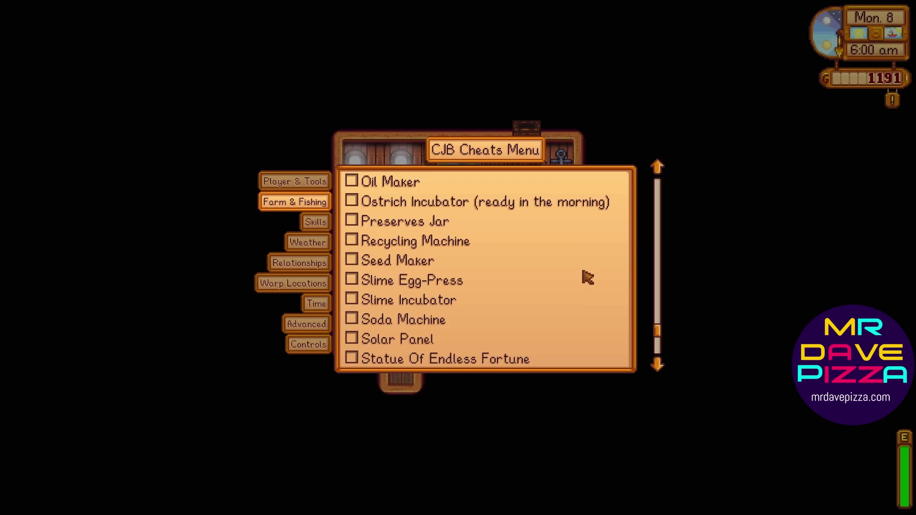
left_click(314, 227)
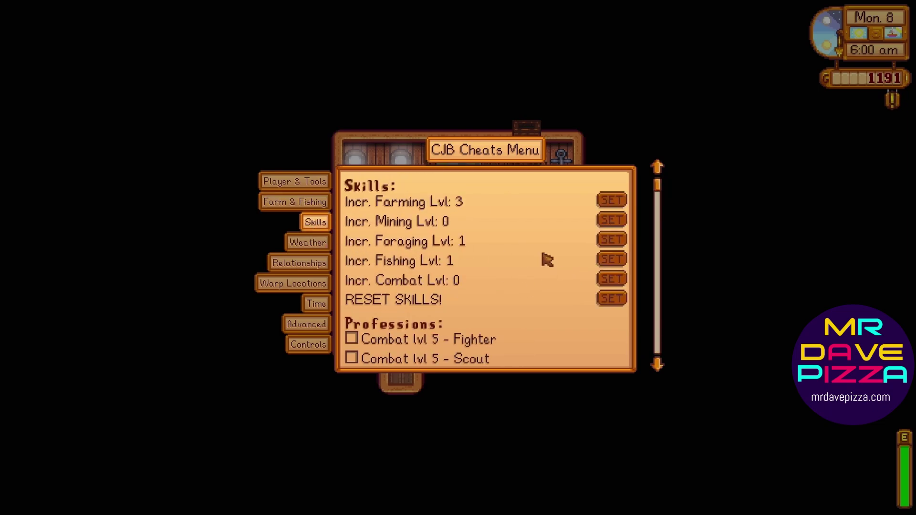
scroll(544, 263, "down", 12)
scroll(549, 267, "down", 5)
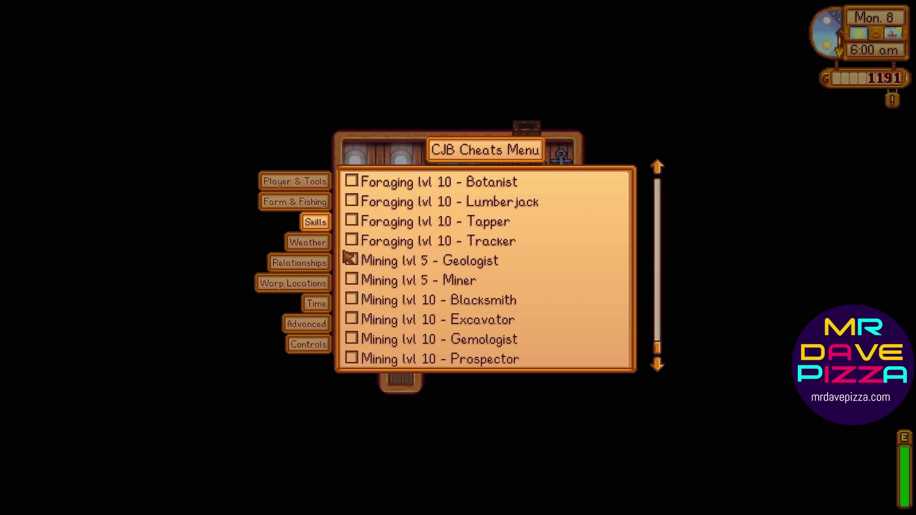
left_click(306, 244)
left_click(299, 263)
scroll(525, 267, "down", 15)
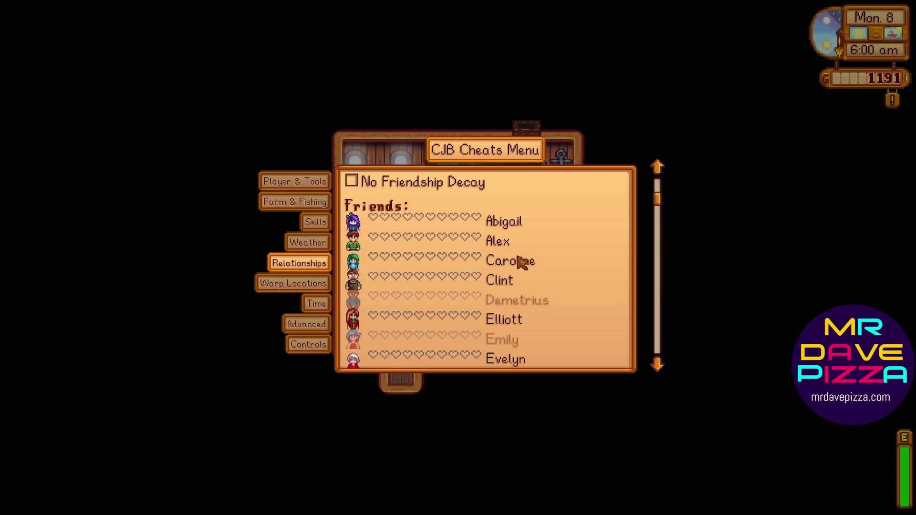
scroll(551, 282, "down", 4)
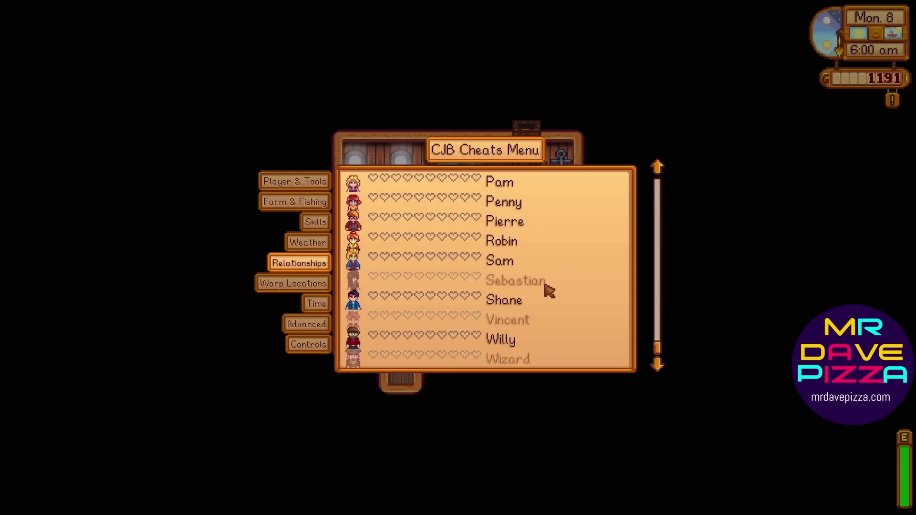
Review the warp locations, time, advanced and controls options of CJB Cheats Menu
left_click(292, 285)
scroll(487, 268, "down", 20)
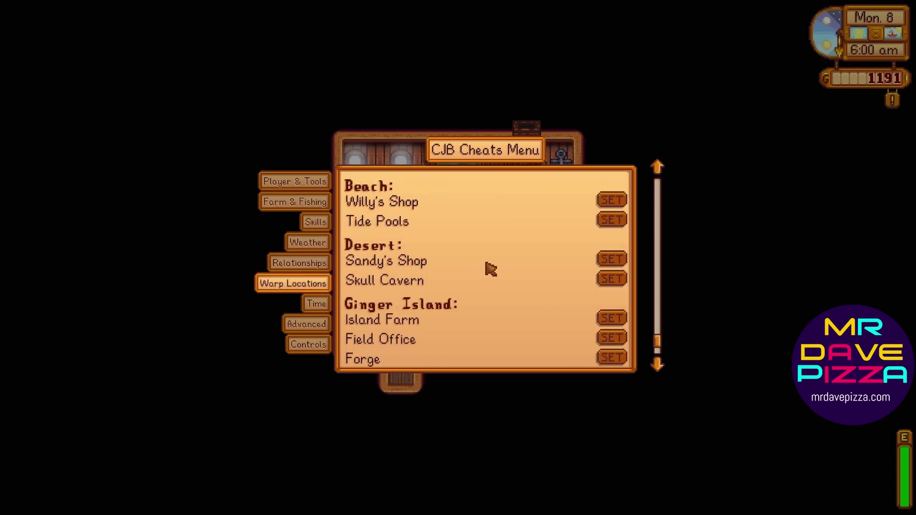
scroll(490, 270, "down", 2)
left_click(315, 306)
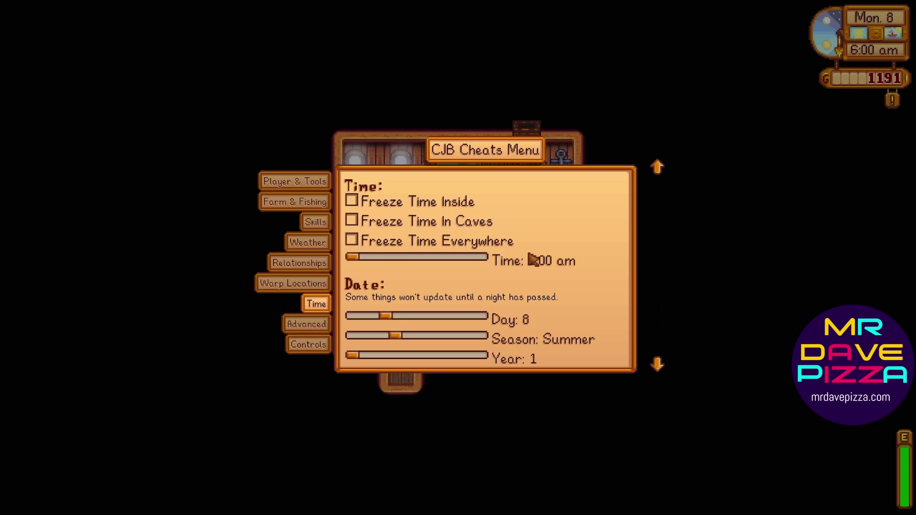
left_click(325, 329)
scroll(528, 292, "down", 20)
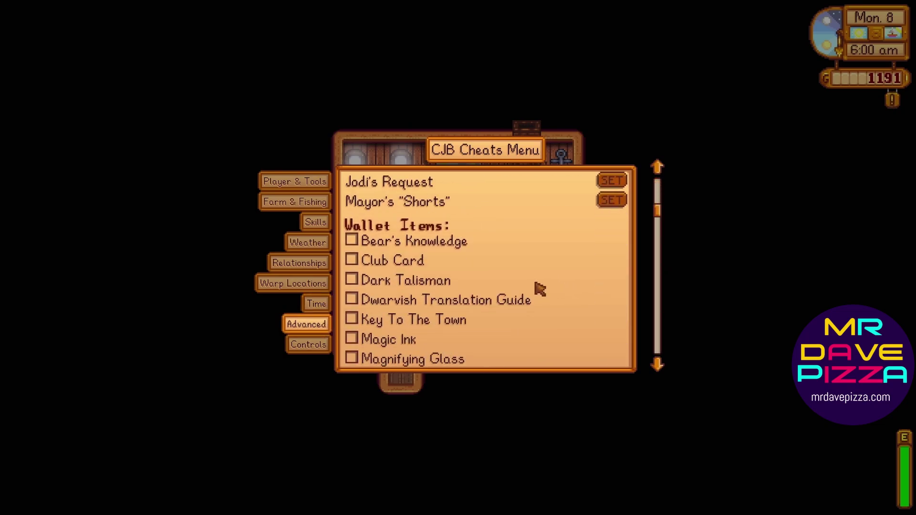
scroll(537, 290, "down", 20)
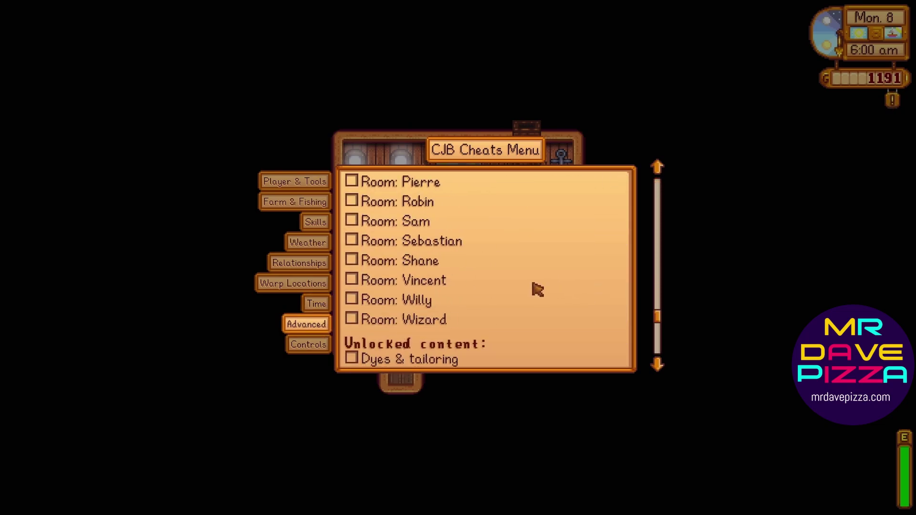
left_click(317, 349)
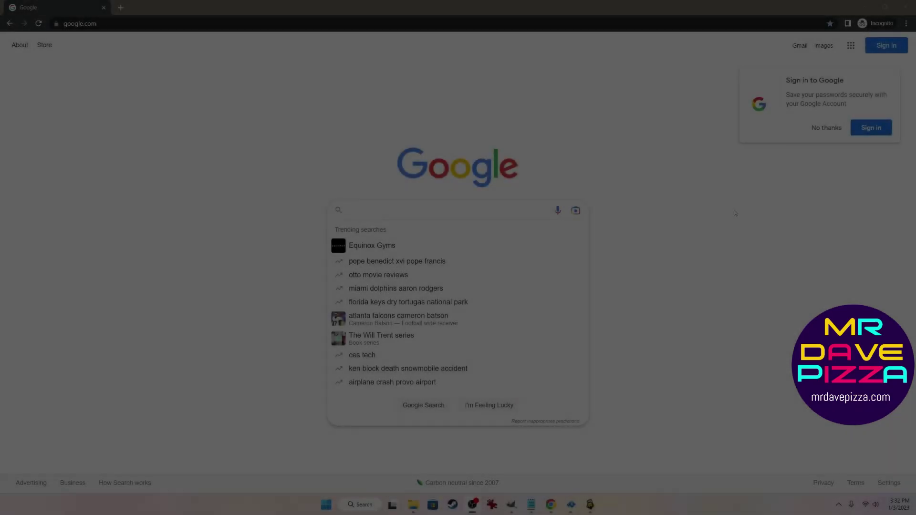
In the web browser, search Google for "Nexus Mods" and open the Nexus Mods website
type("Nexus Mods")
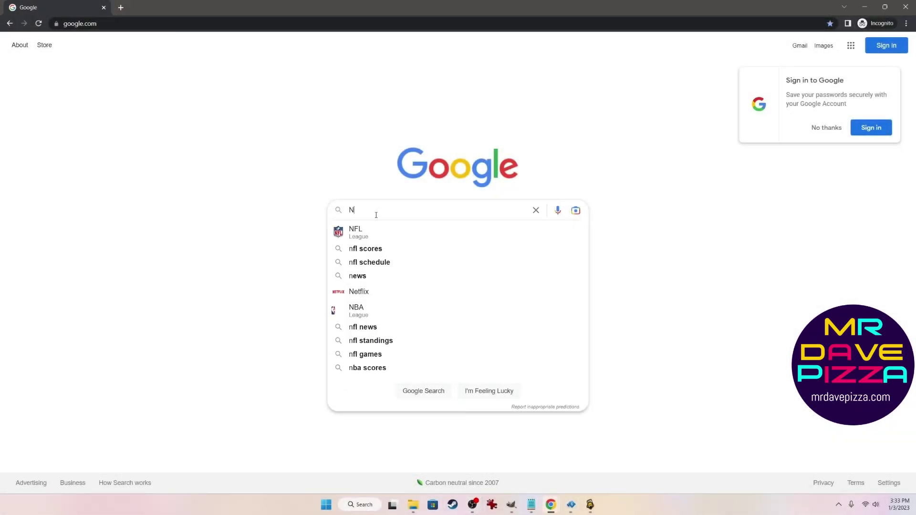
key("Return")
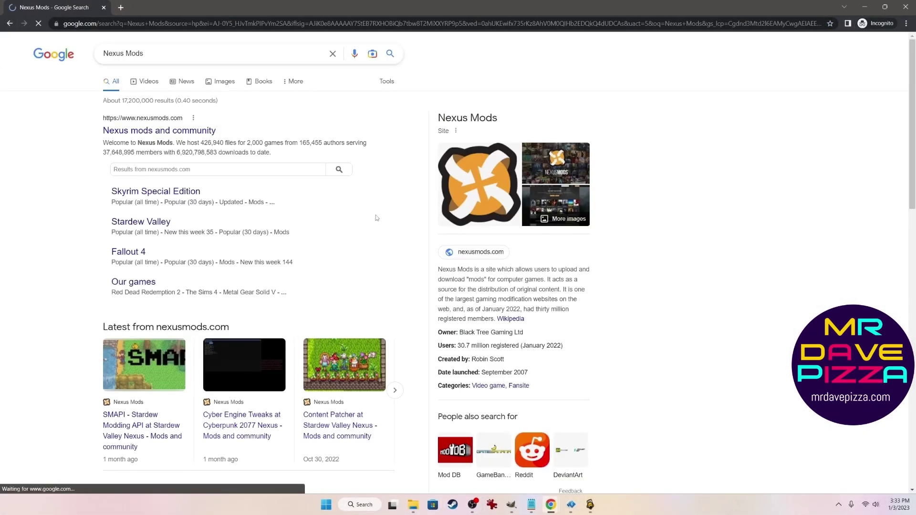
left_click(218, 135)
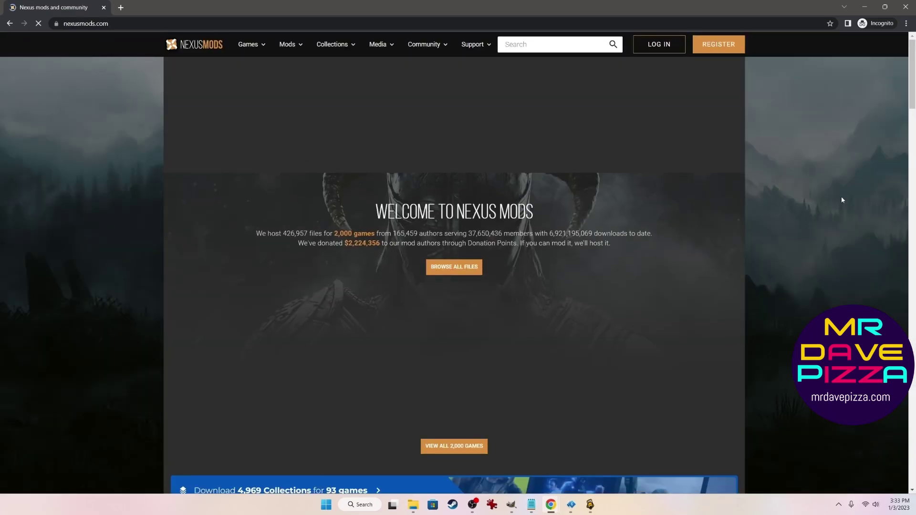
Look through the games on the Nexus Mods home page and open the Stardew Valley section
scroll(841, 197, "down", 5)
scroll(843, 204, "up", 6)
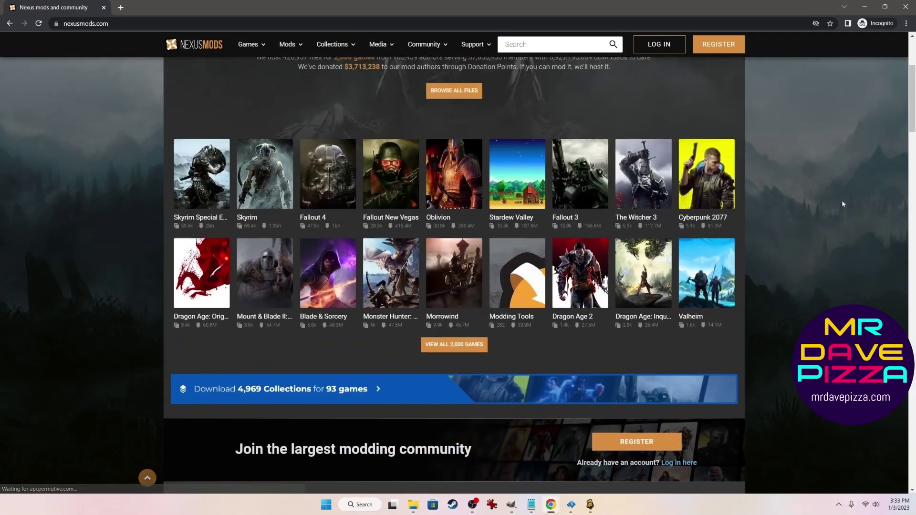
scroll(853, 225, "down", 5)
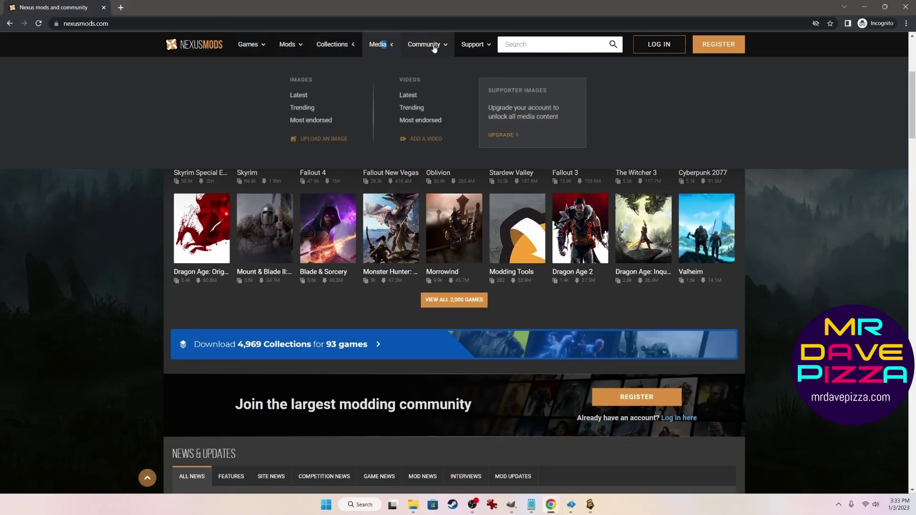
scroll(599, 234, "up", 3)
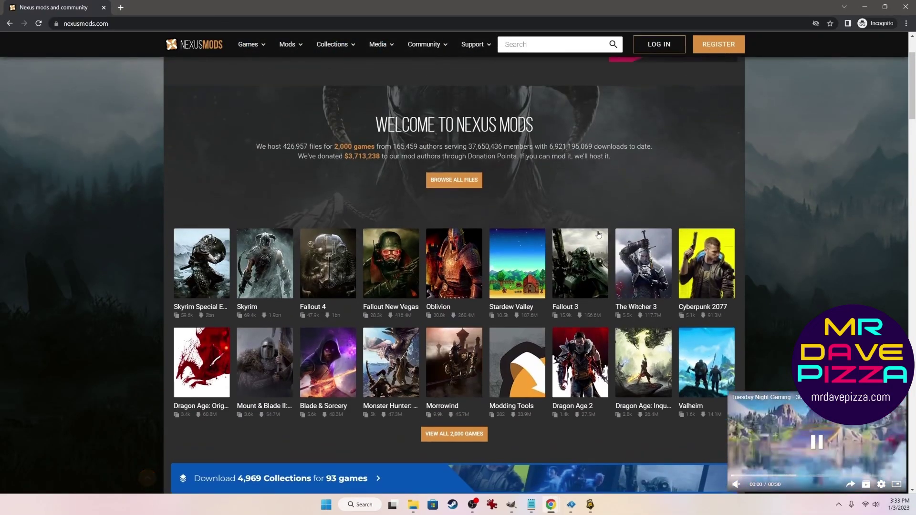
left_click(517, 263)
scroll(551, 308, "down", 9)
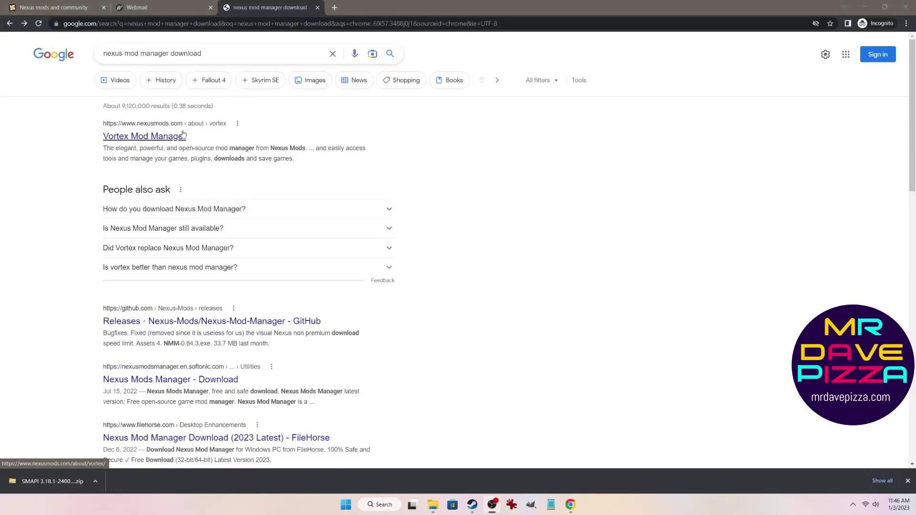
Open the Vortex Mod Manager site from the search results and go to the files of its latest version
left_click(183, 134)
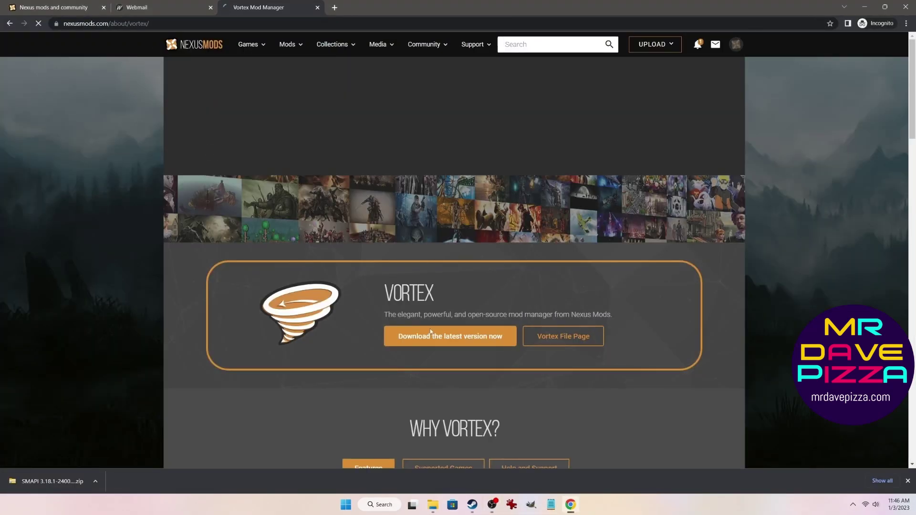
left_click(442, 338)
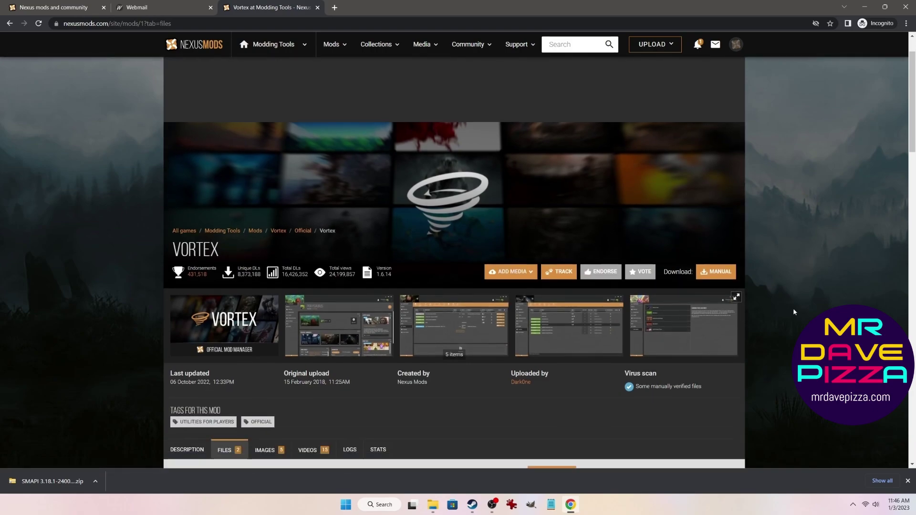
scroll(793, 307, "down", 5)
scroll(725, 279, "down", 1)
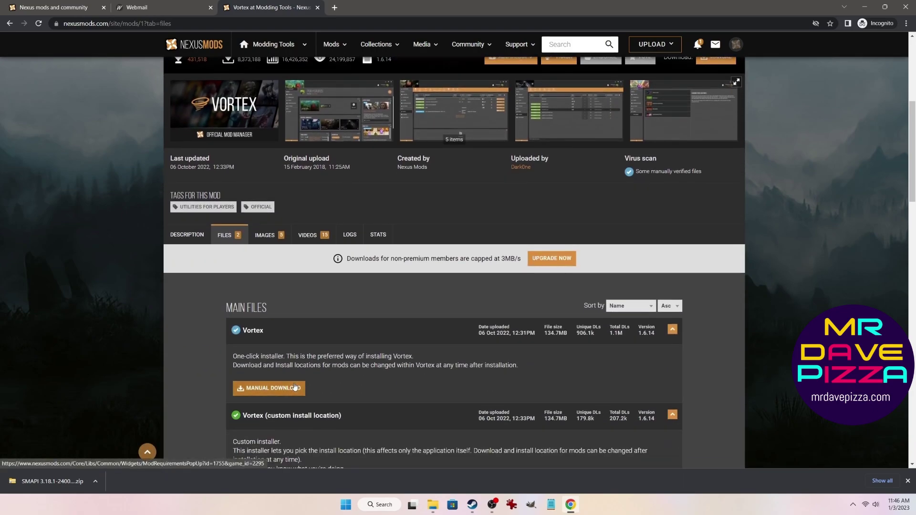
Download the one-click Vortex installer manually, accepting the additional files notice and choosing the free slow download
left_click(295, 388)
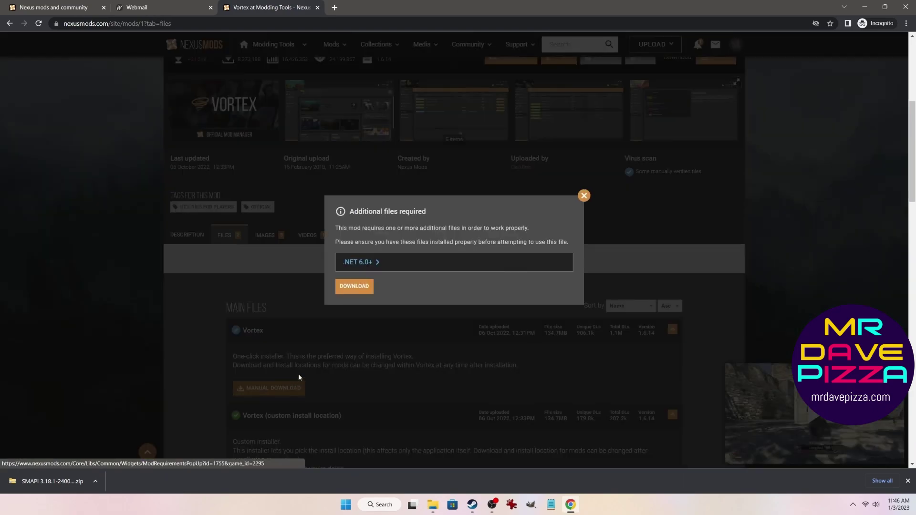
left_click(365, 288)
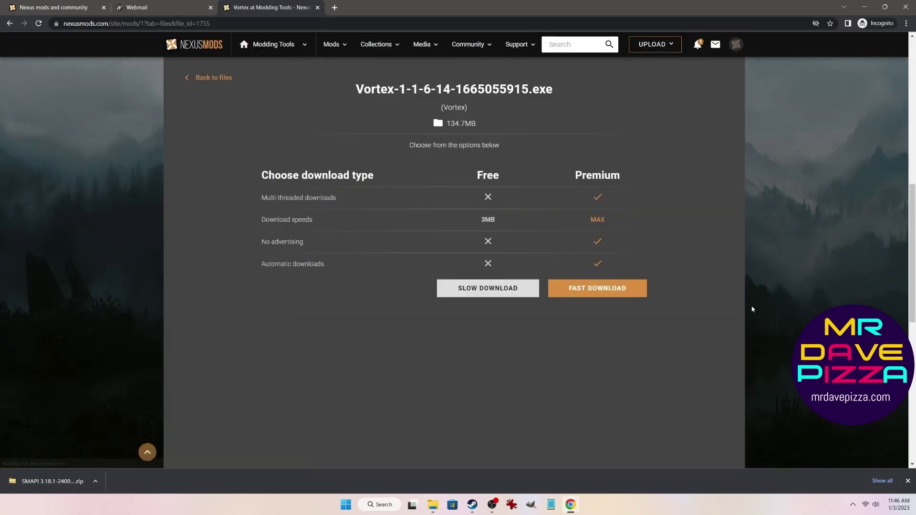
left_click(450, 289)
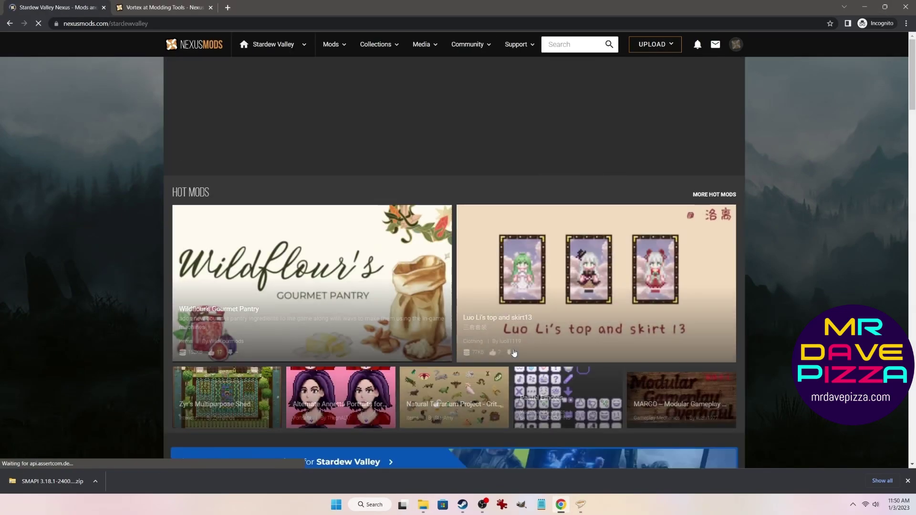
List the all-time most popular Stardew Valley mods and open the SMAPI - Stardew Modding API page
scroll(215, 281, "down", 6)
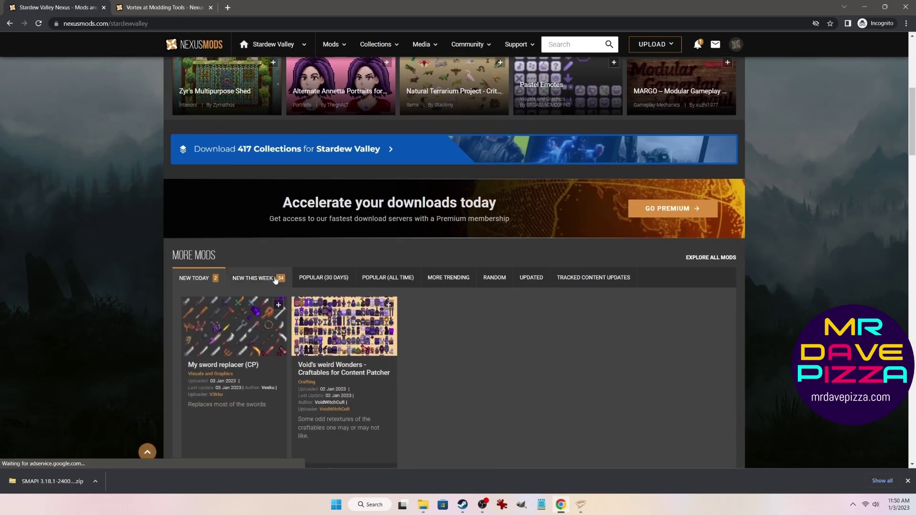
left_click(360, 281)
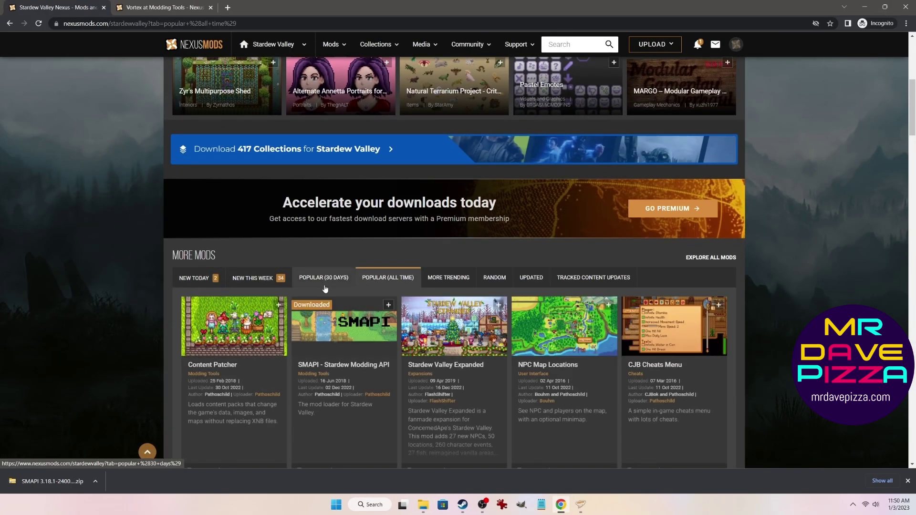
scroll(329, 292, "down", 2)
left_click(343, 274)
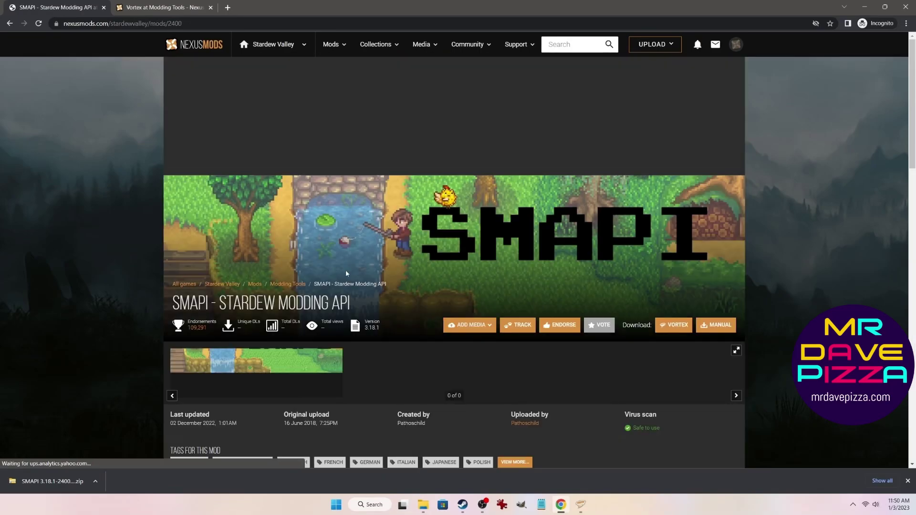
Look over the SMAPI description and show the mod's downloadable files
scroll(387, 343, "down", 7)
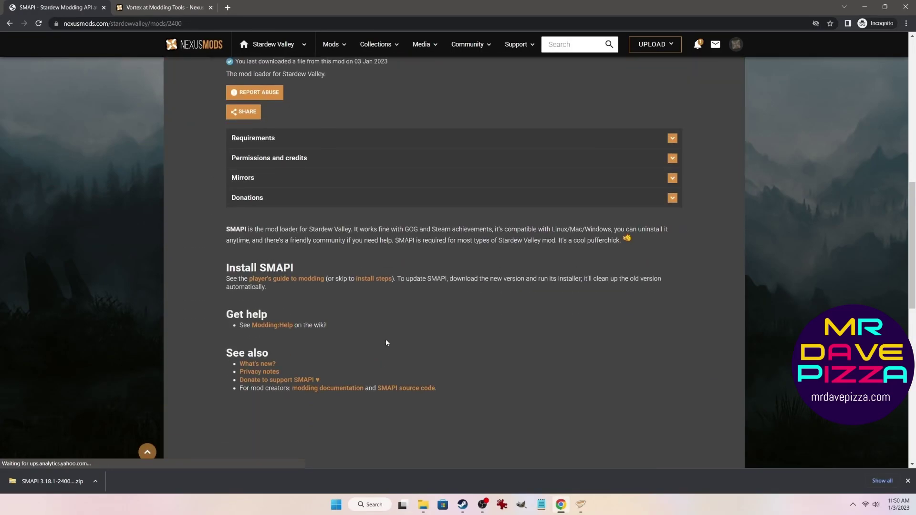
scroll(386, 340, "up", 6)
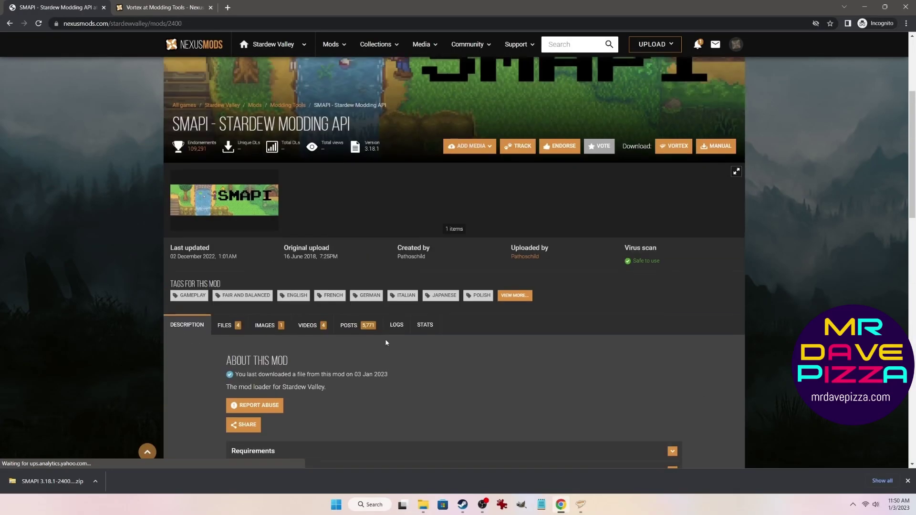
left_click(230, 332)
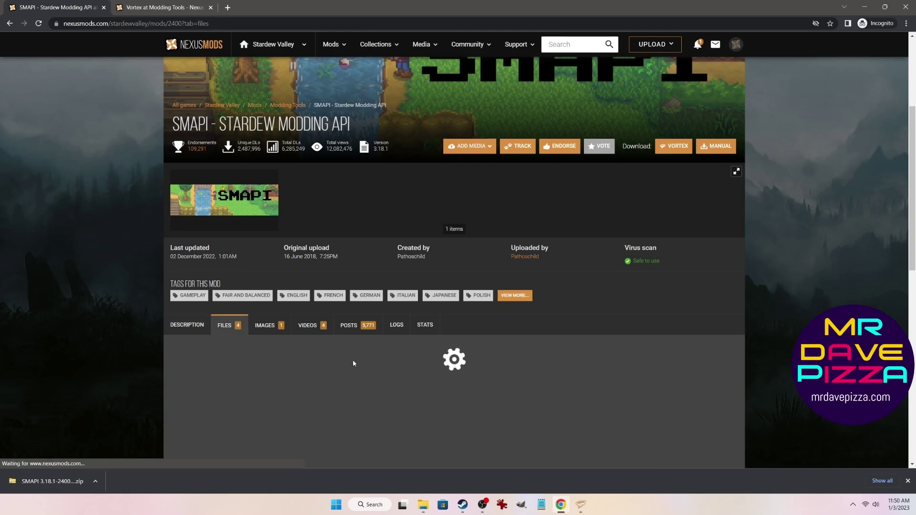
Download the main file SMAPI 3.18.1 through the mod manager with the free slow option and allow it to open in Vortex
scroll(356, 359, "down", 2)
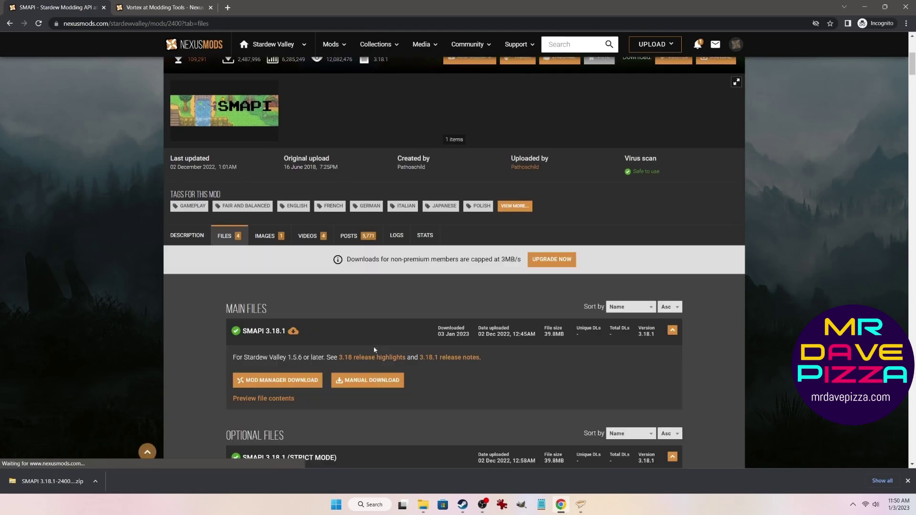
scroll(375, 350, "down", 2)
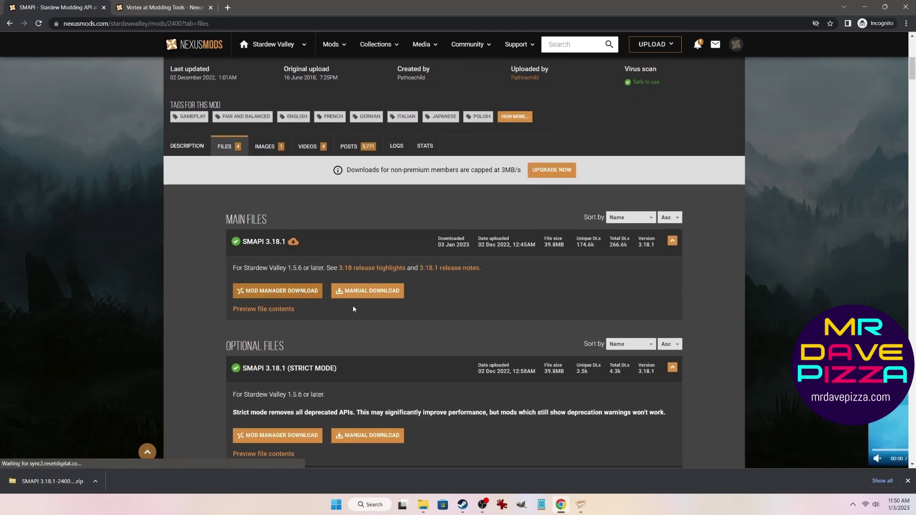
left_click(365, 291)
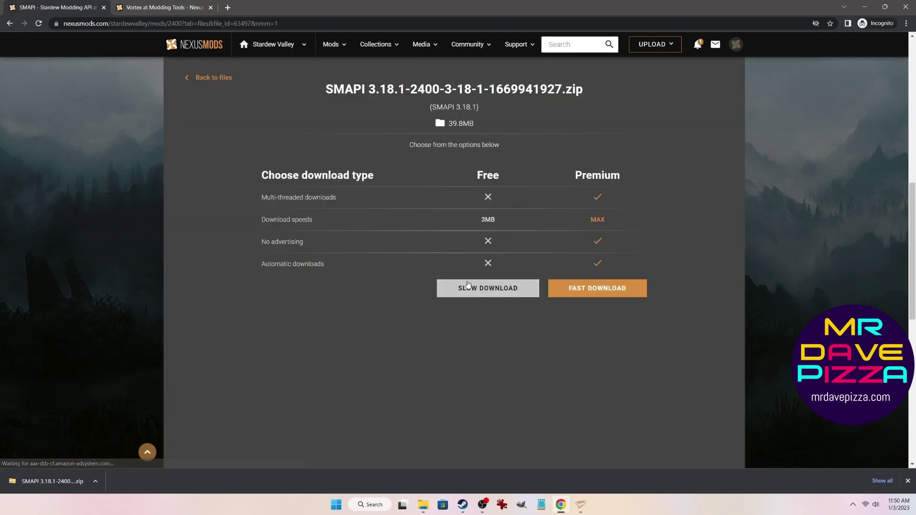
left_click(467, 285)
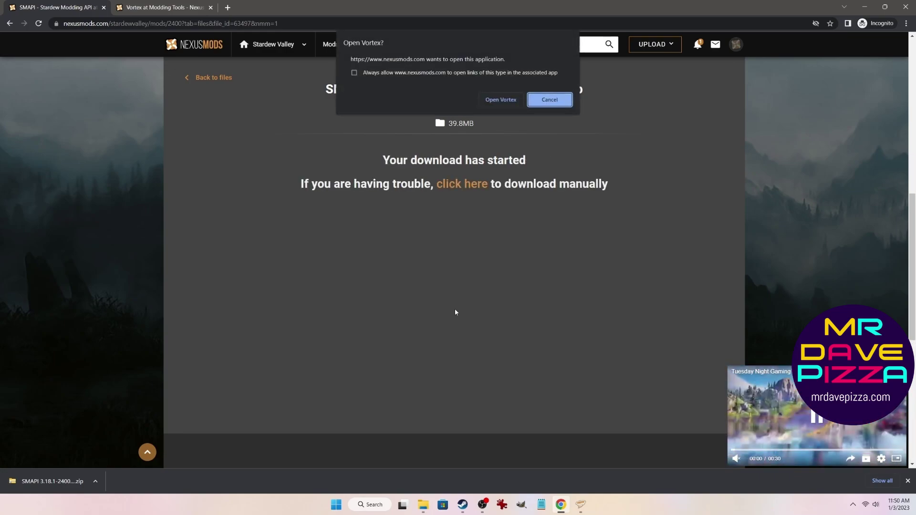
left_click(501, 99)
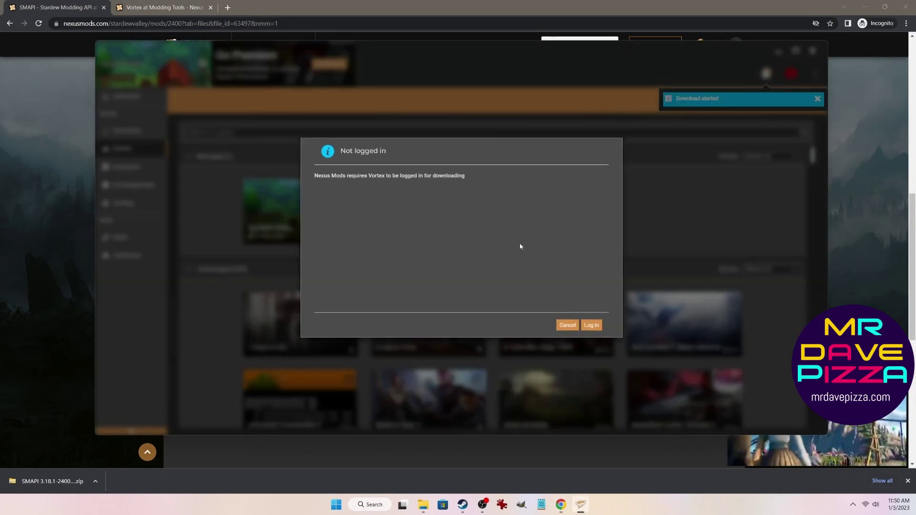
Log Vortex in to Nexus Mods and authorise its access to the account
left_click(591, 325)
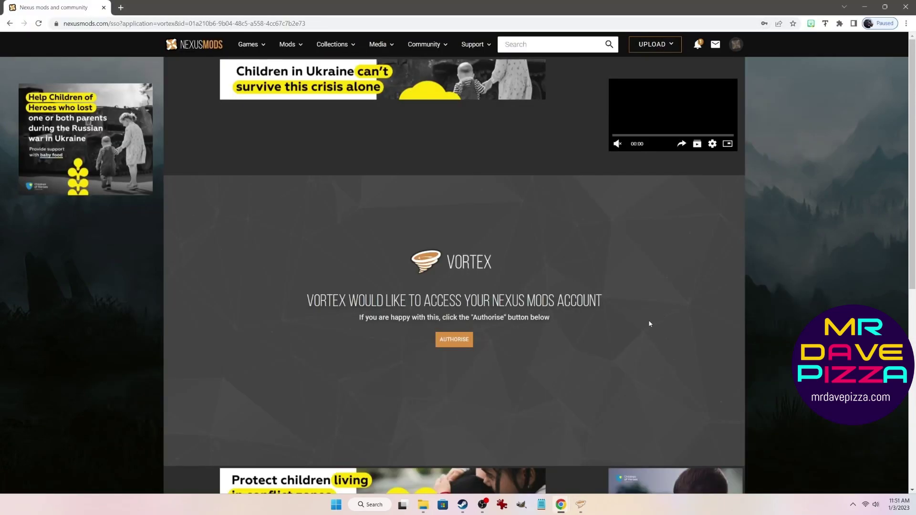
left_click(456, 340)
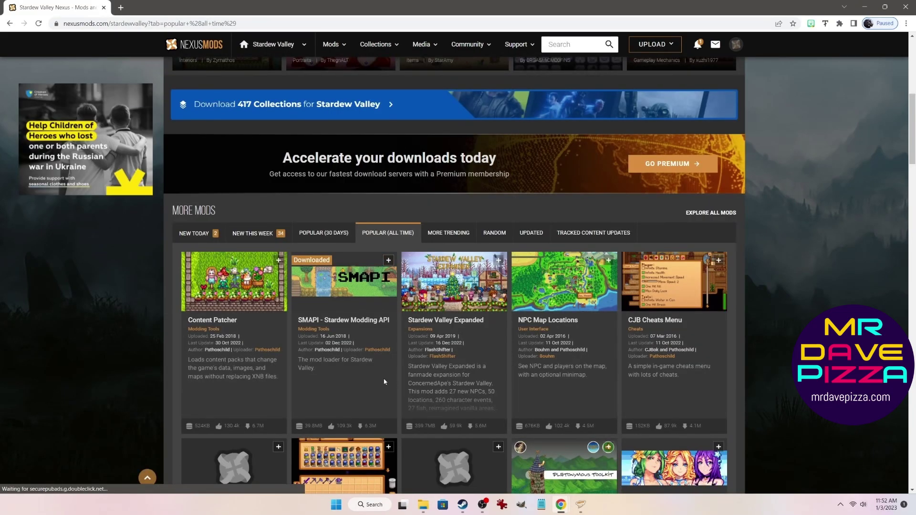
Open the CJB Cheats Menu mod page and download the main file CJB Cheats Menu 1.32.1 through the mod manager
scroll(385, 382, "down", 1)
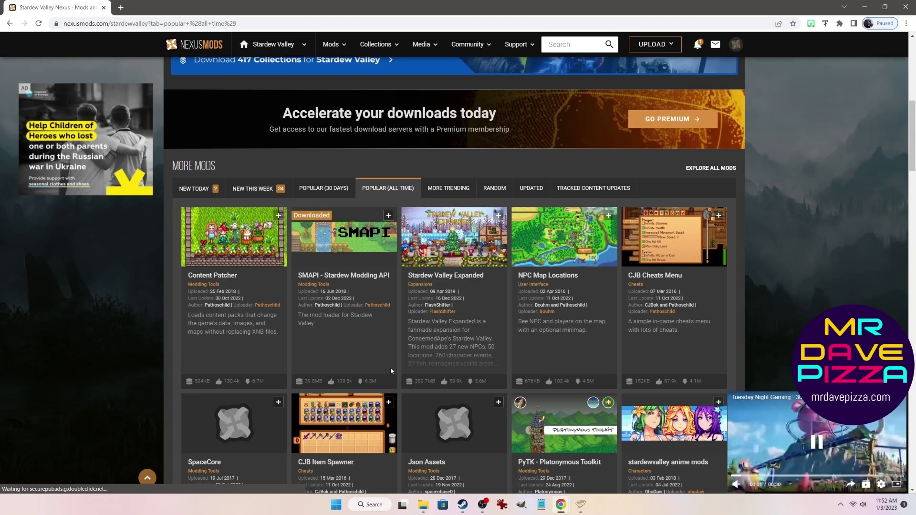
left_click(655, 275)
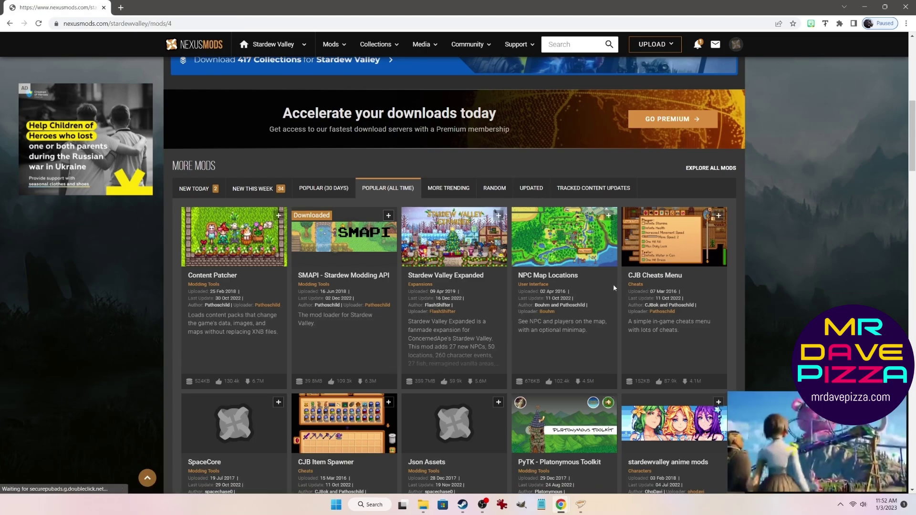
scroll(324, 191, "down", 6)
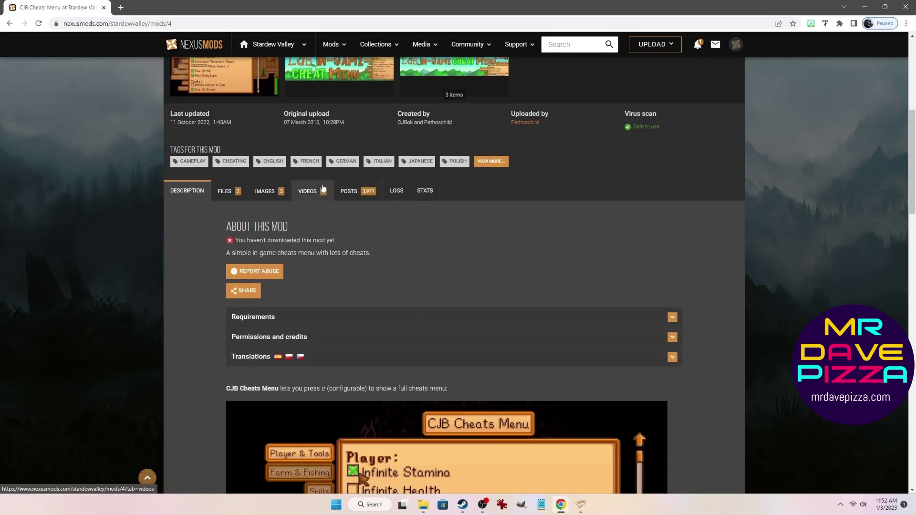
left_click(234, 193)
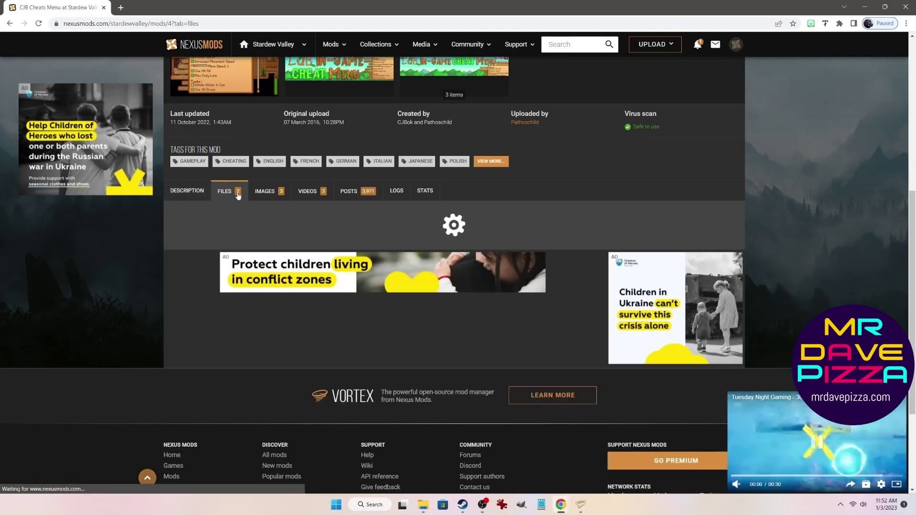
scroll(415, 286, "down", 2)
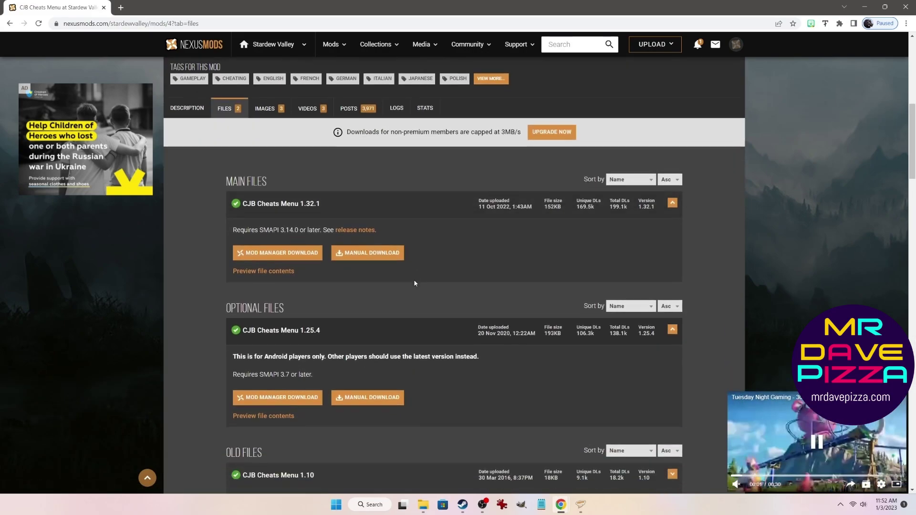
left_click(281, 247)
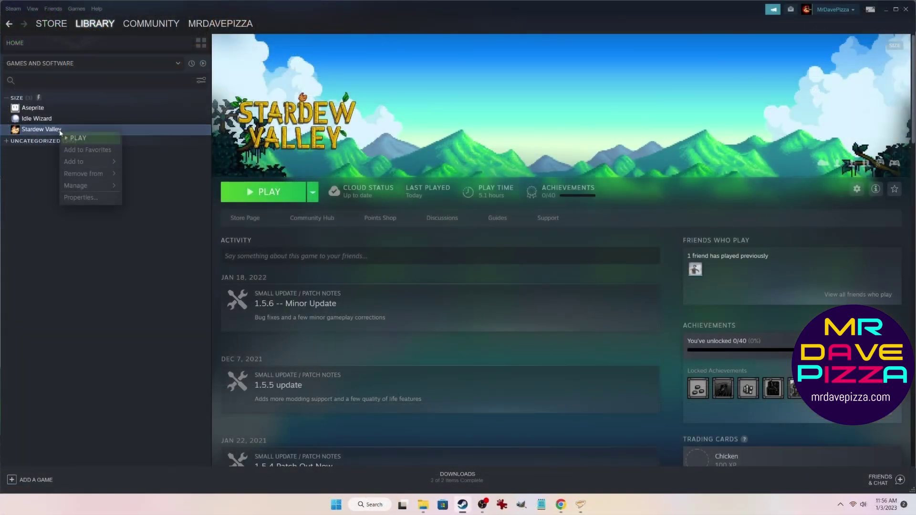
In Steam, set Stardew Valley's launch options to "C:\Program Files (x86)\Steam\steamapps\common\Stardew Valley\StardewModdingAPI.exe" %command% and close its properties
mouse_move(92, 176)
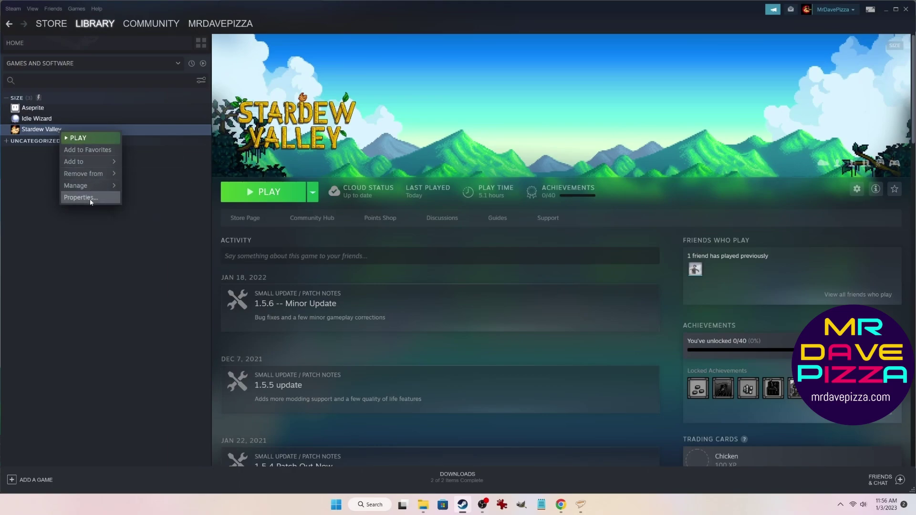
left_click(90, 198)
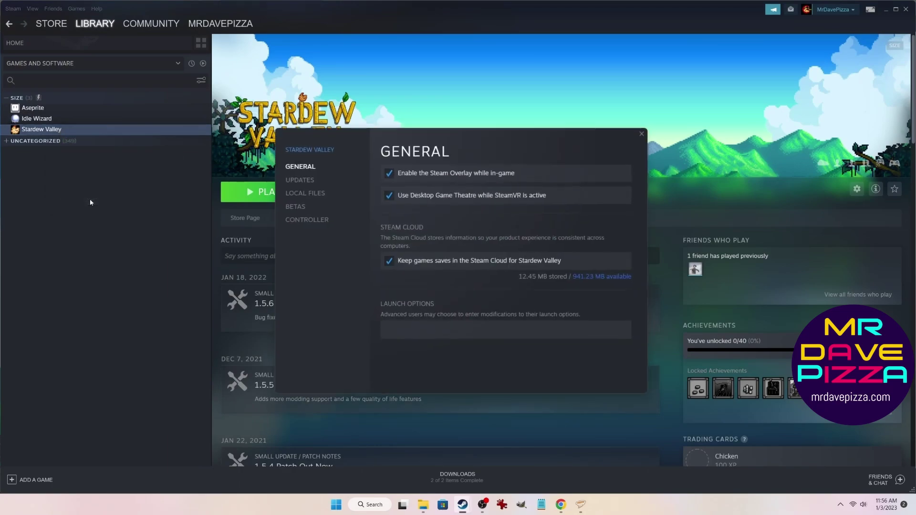
left_click(303, 196)
left_click(297, 221)
left_click(301, 167)
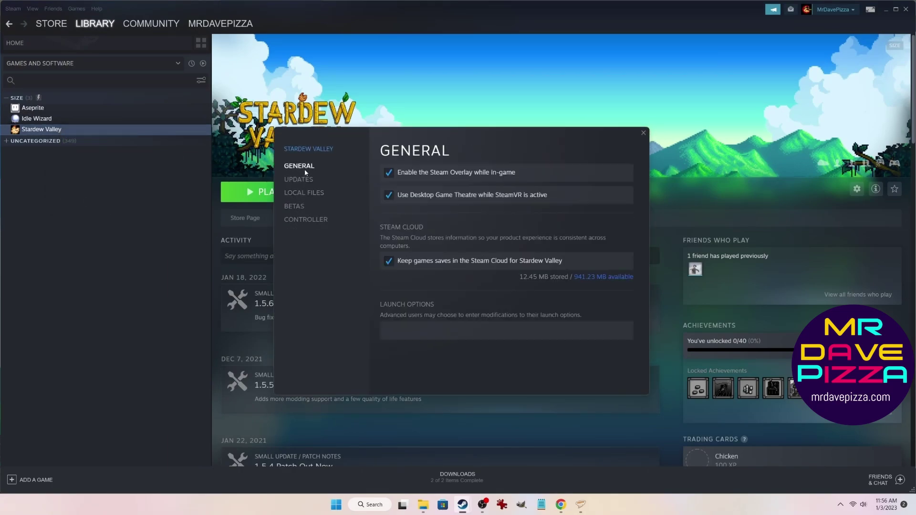
left_click(412, 331)
type("\"C:\\Program Files (x86)\\Steam\\steamapps\\common\\Stardew Valley\\StardewModdingAPI.exe\" %command%")
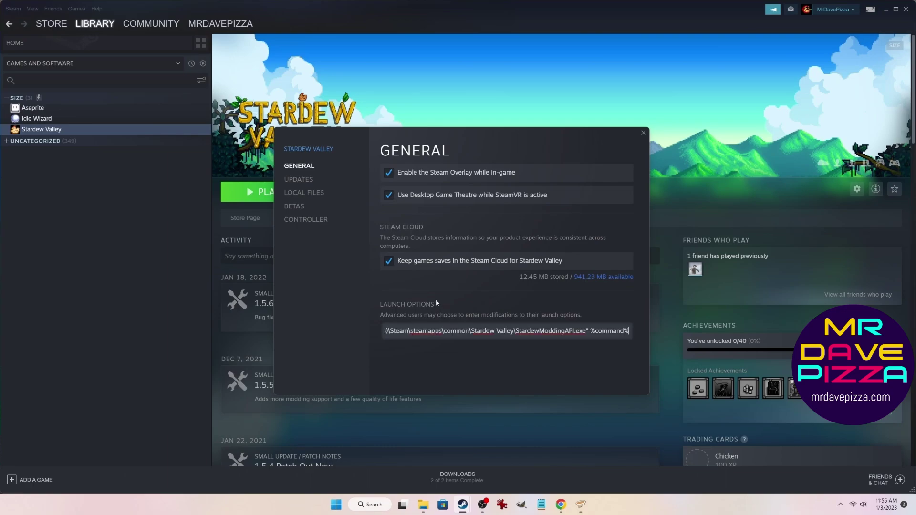
left_click(544, 367)
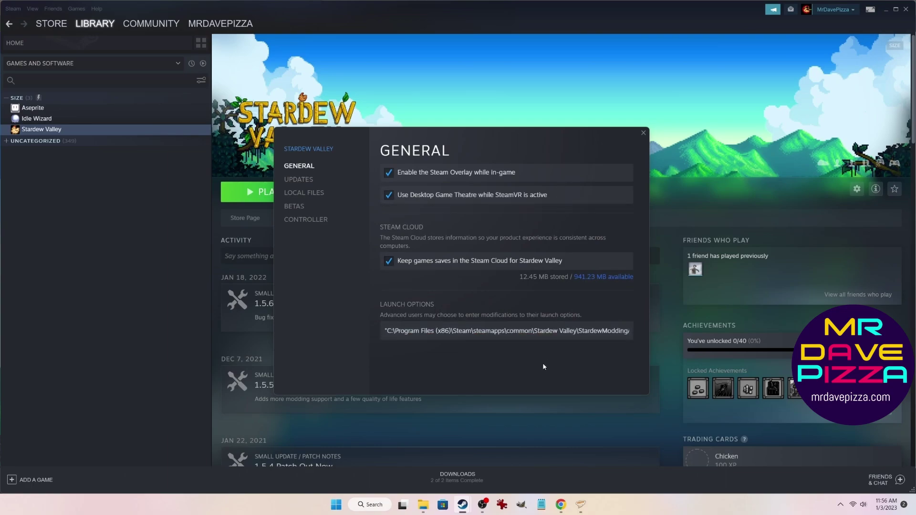
left_click(644, 133)
Launch Stardew Valley from the Steam library and load the existing saved game
left_click(268, 191)
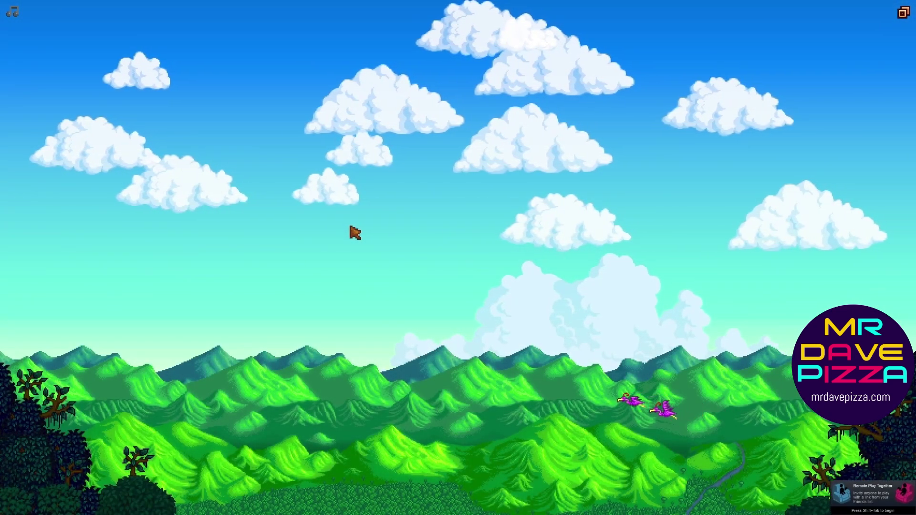
left_click(355, 233)
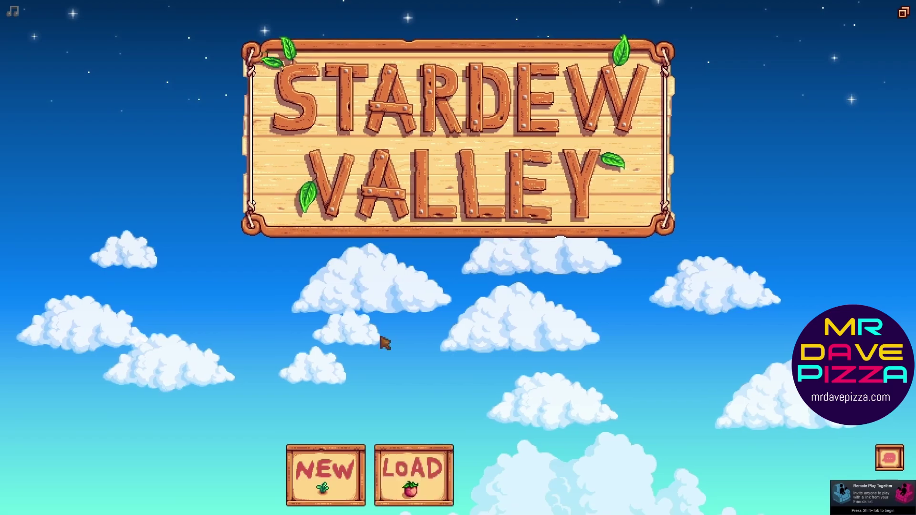
left_click(427, 470)
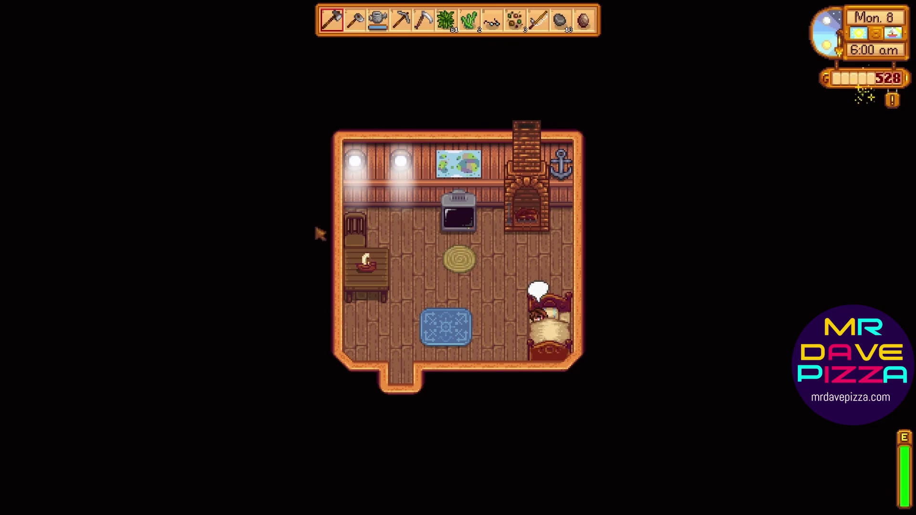
Bring up the in-game CJB Cheats Menu and look through the Player & Tools and Farm & Fishing cheats
key("p")
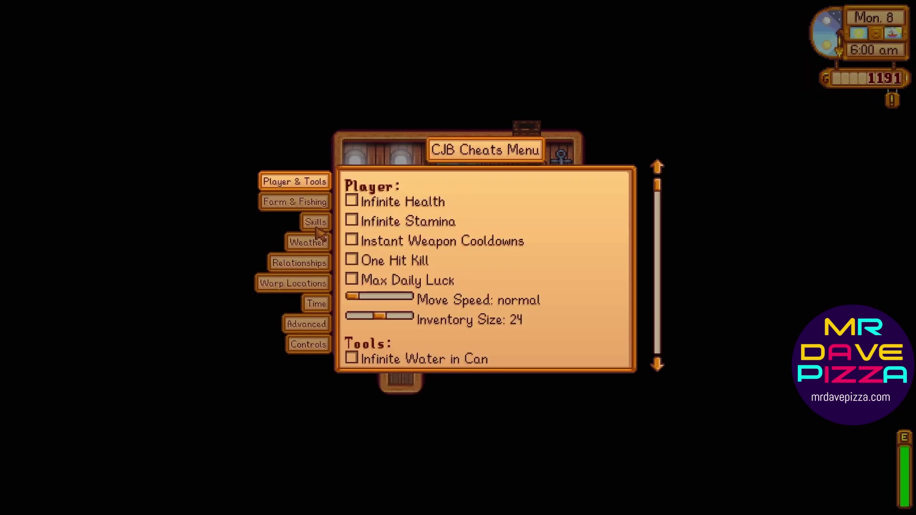
scroll(548, 241, "down", 10)
scroll(548, 258, "down", 3)
left_click(301, 202)
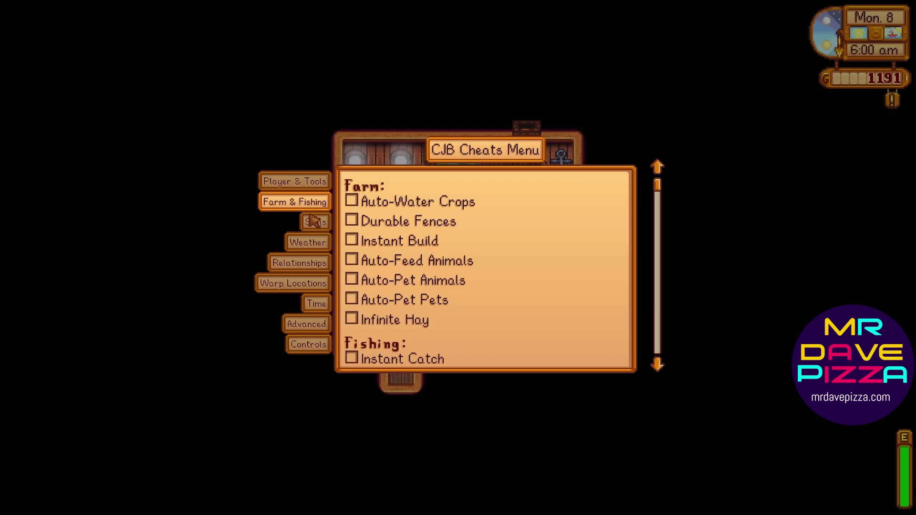
scroll(541, 257, "down", 7)
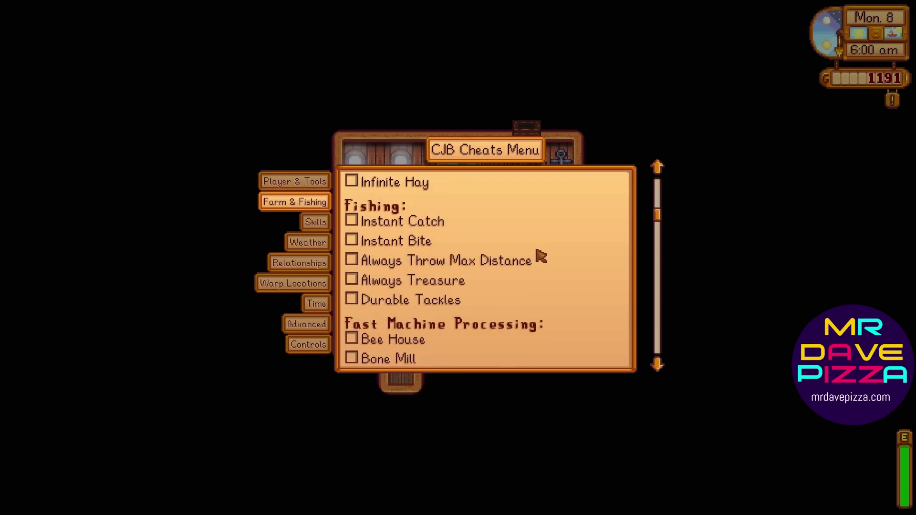
scroll(583, 264, "down", 20)
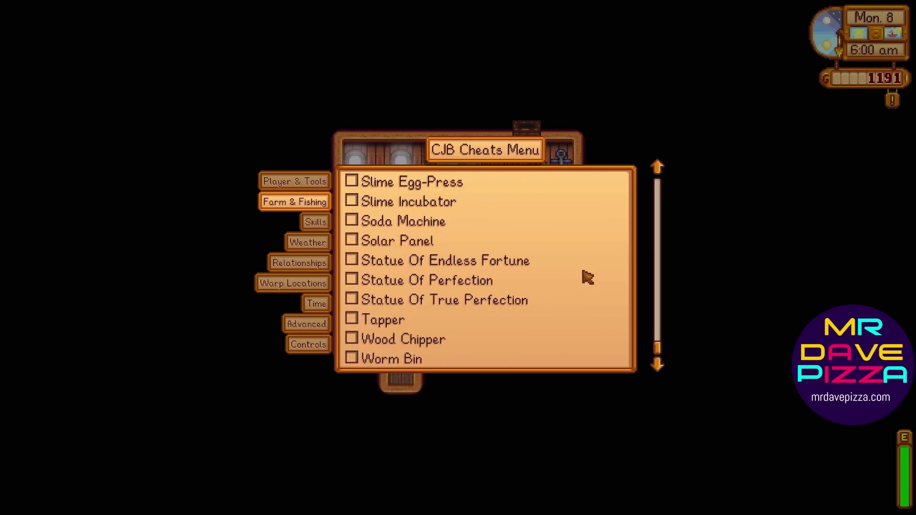
Look through the Skills, Weather and Relationships cheats in the CJB Cheats Menu
left_click(314, 224)
scroll(544, 260, "down", 15)
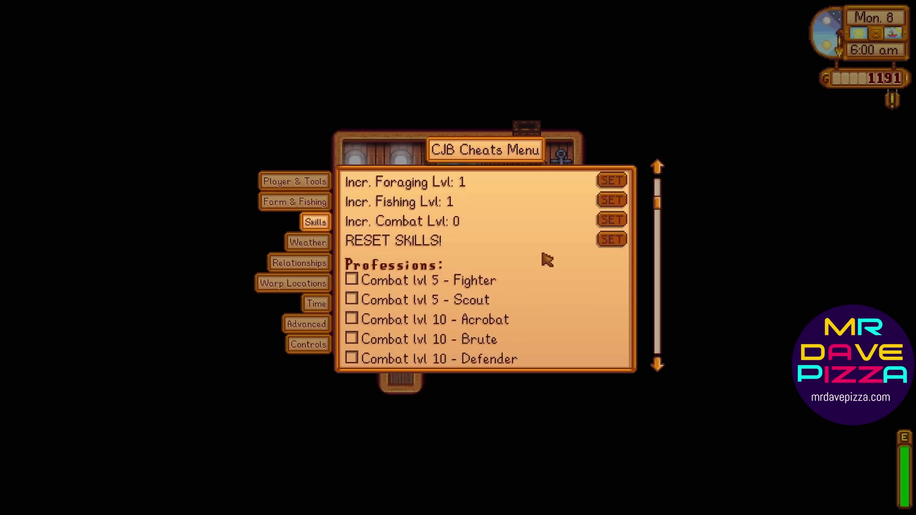
scroll(543, 262, "down", 12)
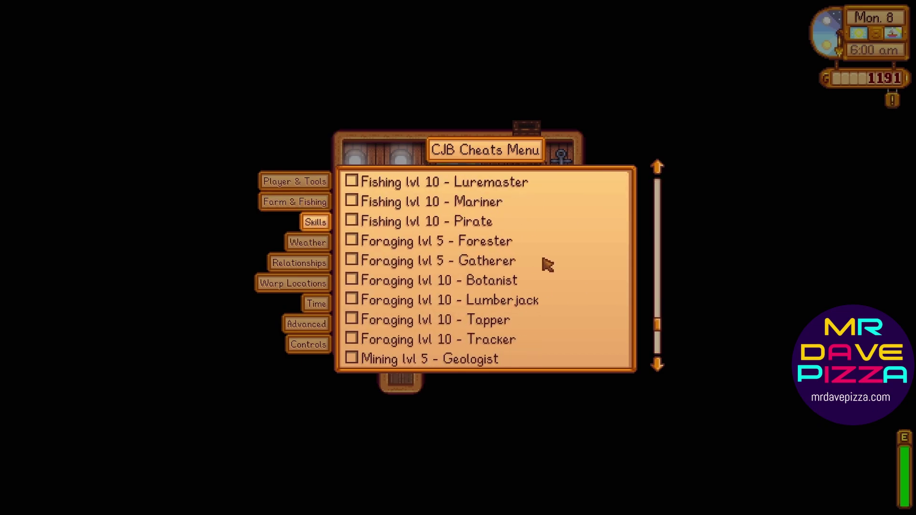
left_click(307, 244)
left_click(299, 263)
scroll(549, 271, "down", 13)
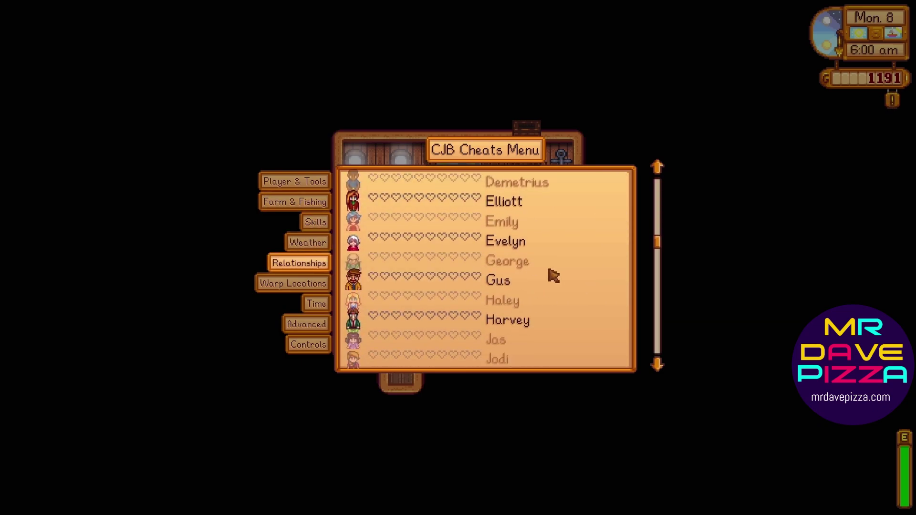
scroll(558, 273, "down", 5)
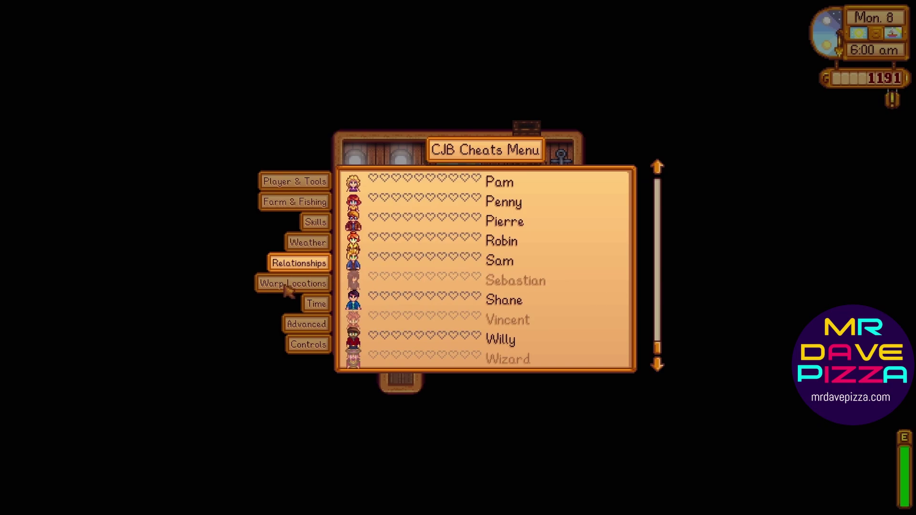